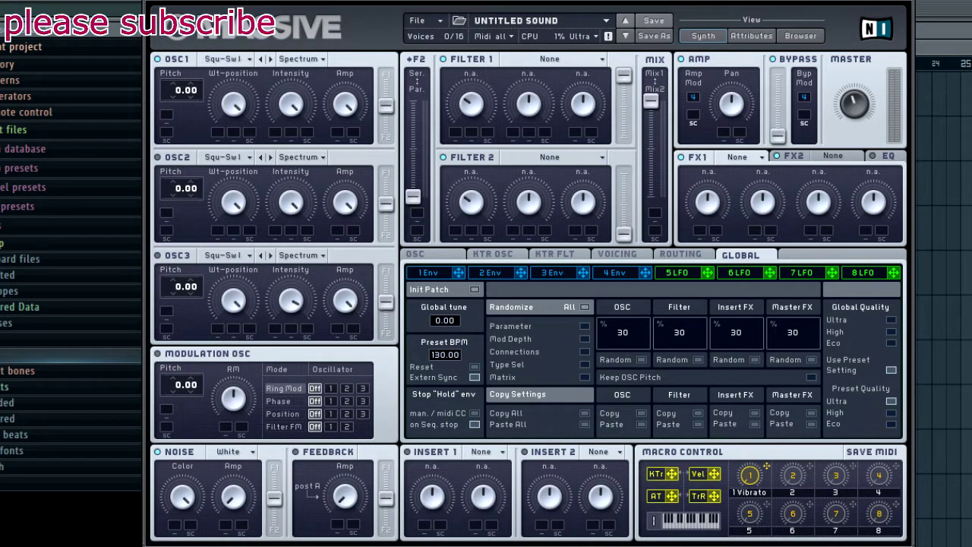
- Open Massive's File menu to begin a new sound
click(417, 20)
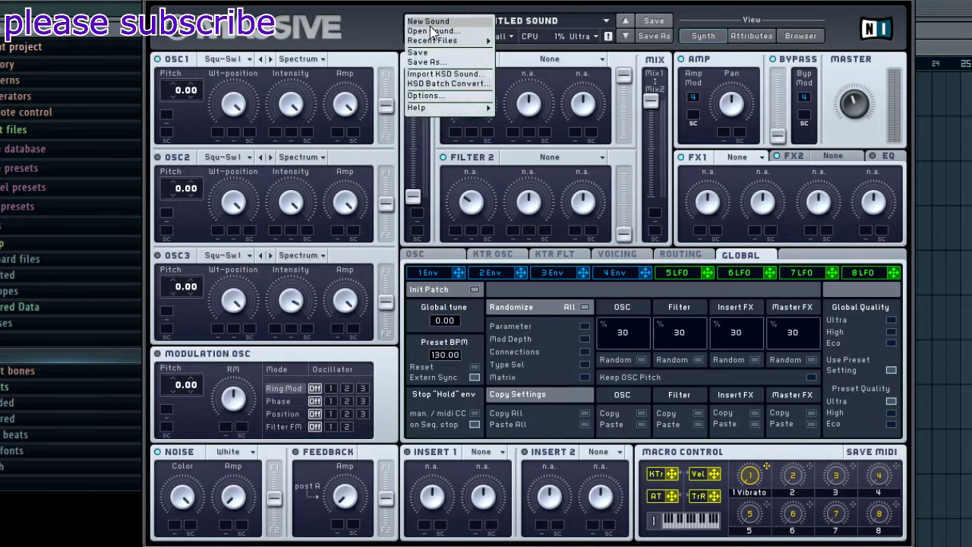
- Drop the OSC1, OSC2 and OSC3 pitch to -24.00, nudging OSC2's wavetable position
drag(426, 4, 445, 3)
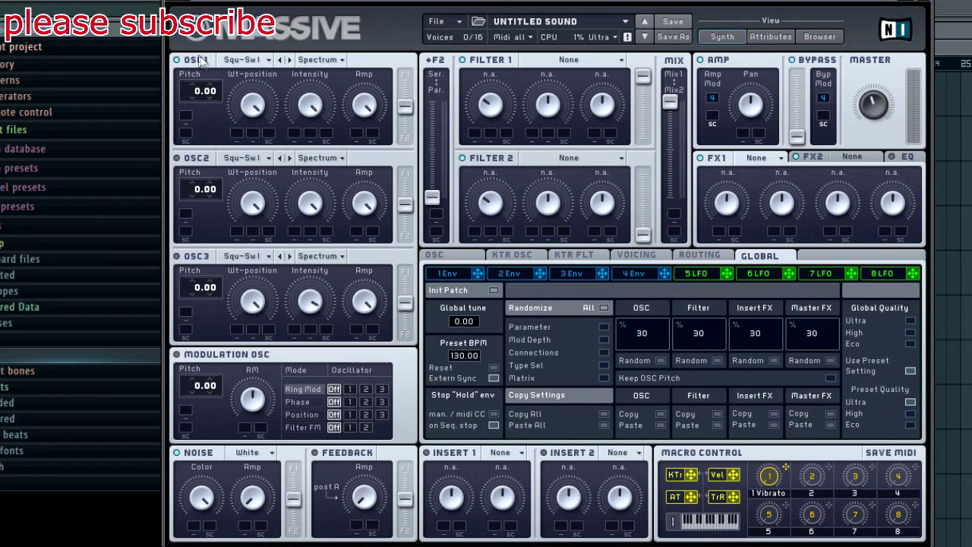
drag(201, 96, 201, 132)
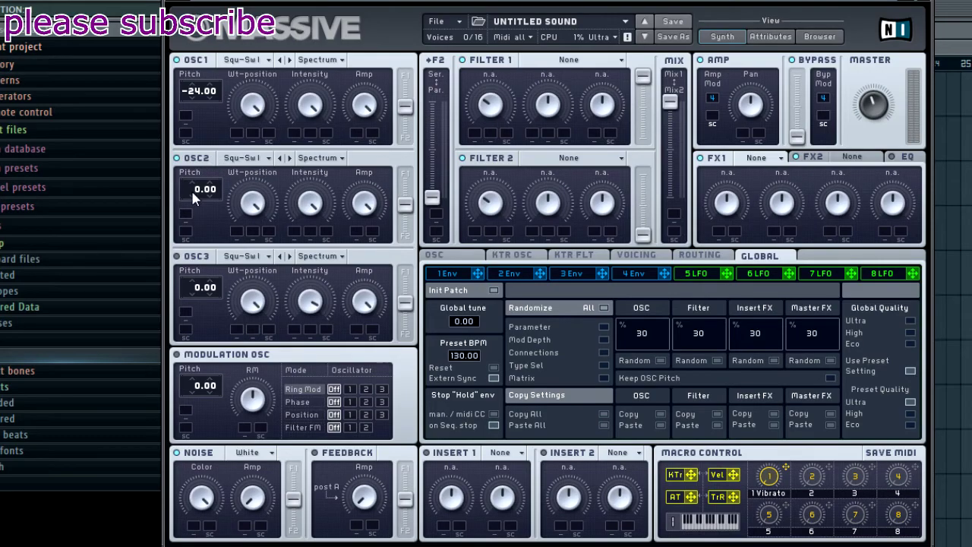
drag(195, 195, 195, 219)
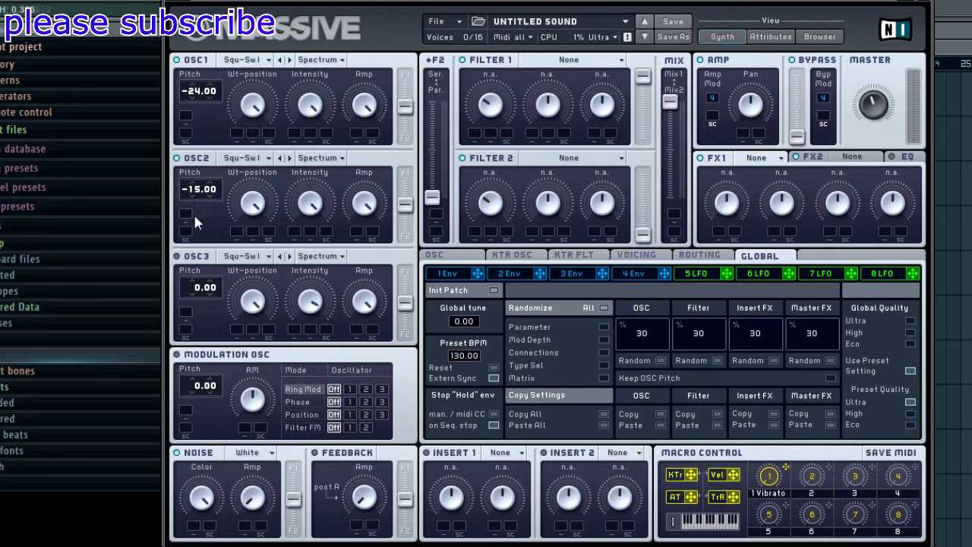
click(259, 195)
scroll(248, 207, up, 1)
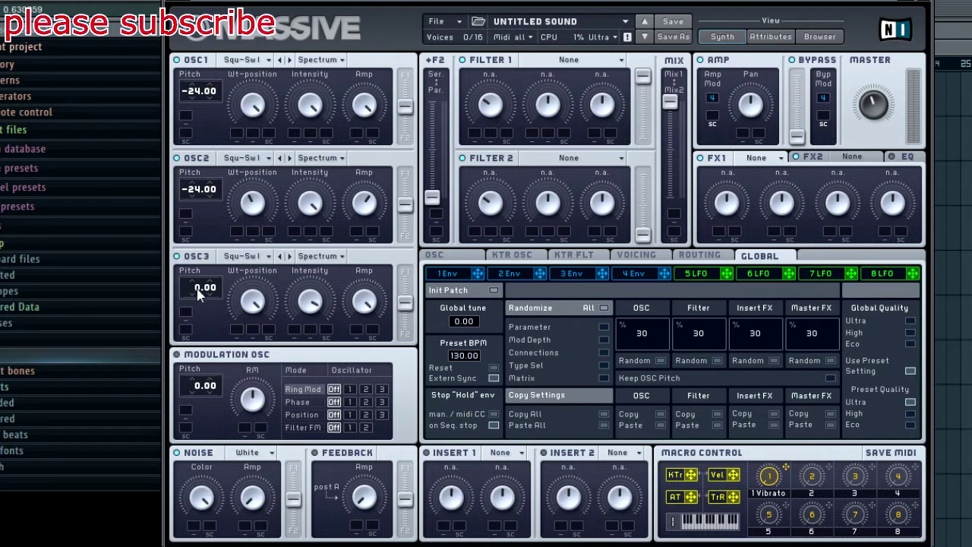
drag(198, 294, 200, 333)
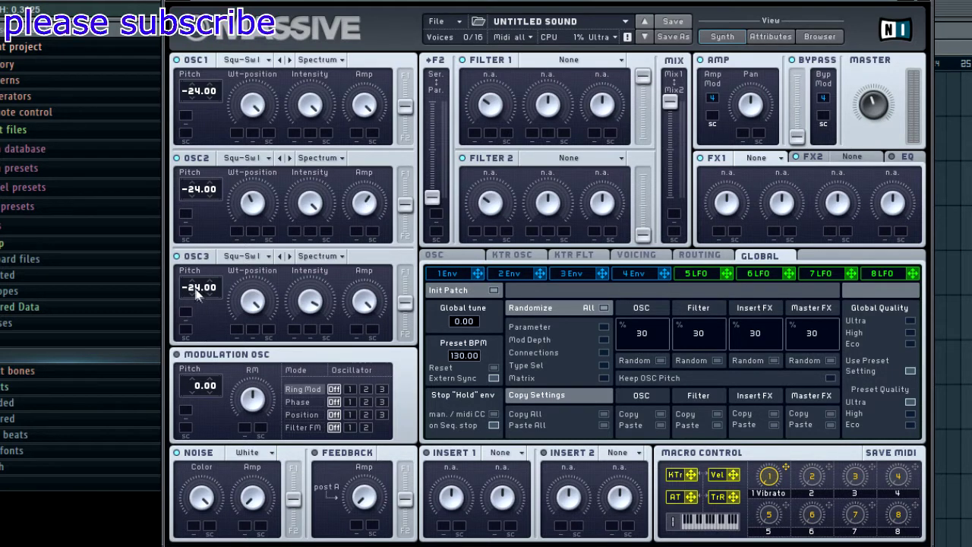
- Give OSC3 the Basic Sin-Triangle wavetable and raise its Amp slightly
click(241, 256)
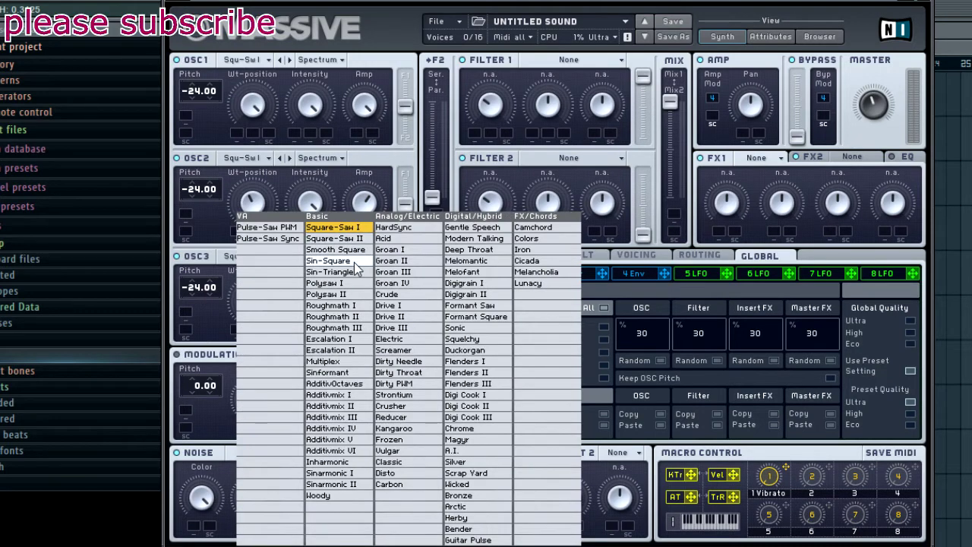
click(328, 272)
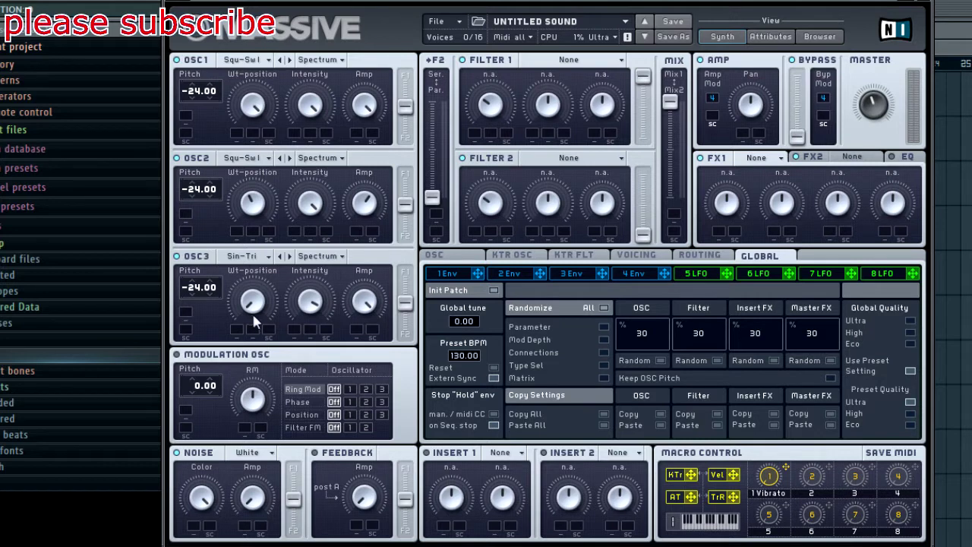
drag(365, 307, 355, 355)
click(586, 62)
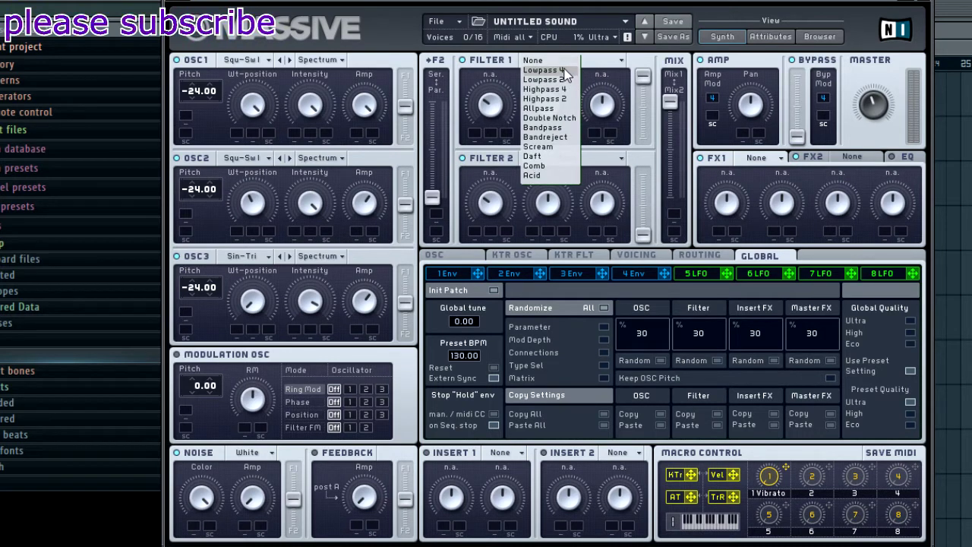
- Set Filter 1 to Lowpass 4
click(564, 70)
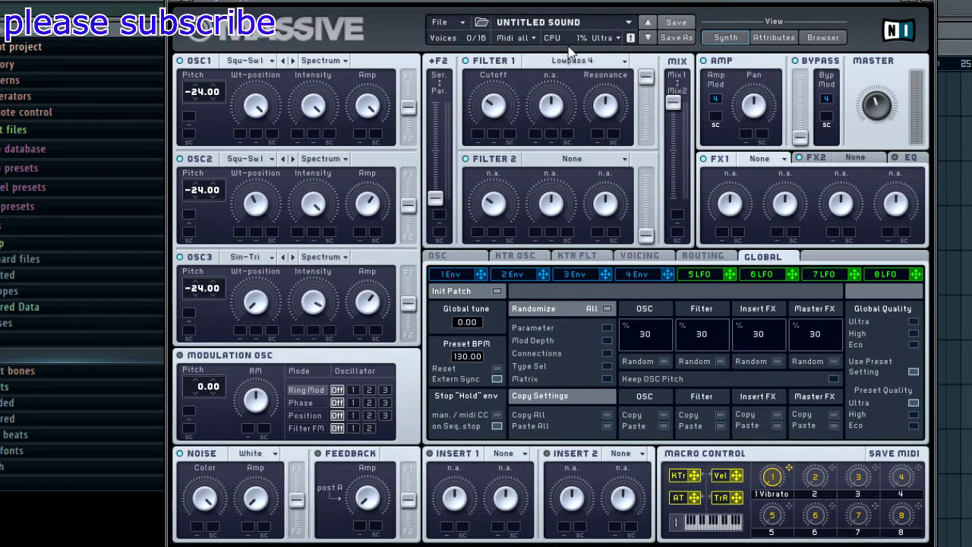
click(571, 60)
click(482, 91)
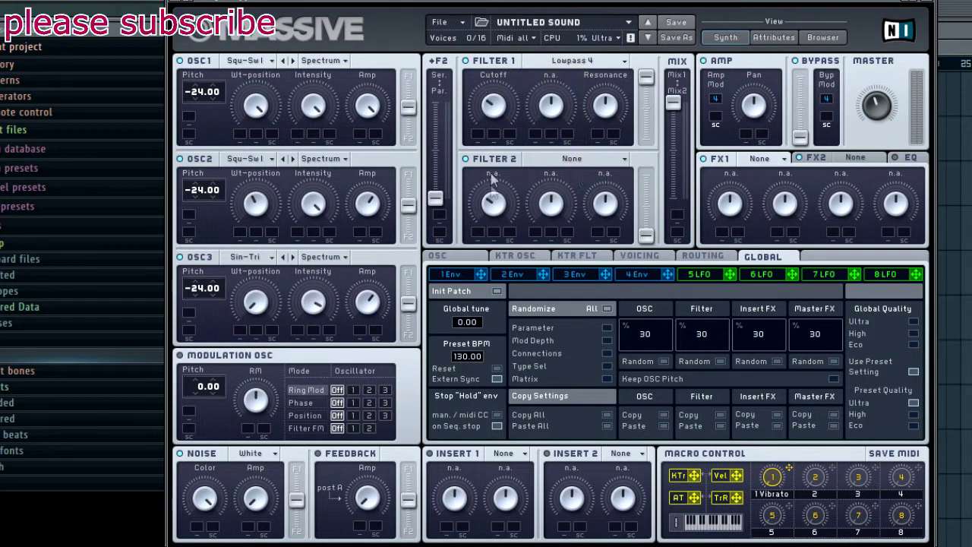
- Route envelope 1 to Filter 1 cutoff with a short attack, adjusted decay and long release
click(455, 275)
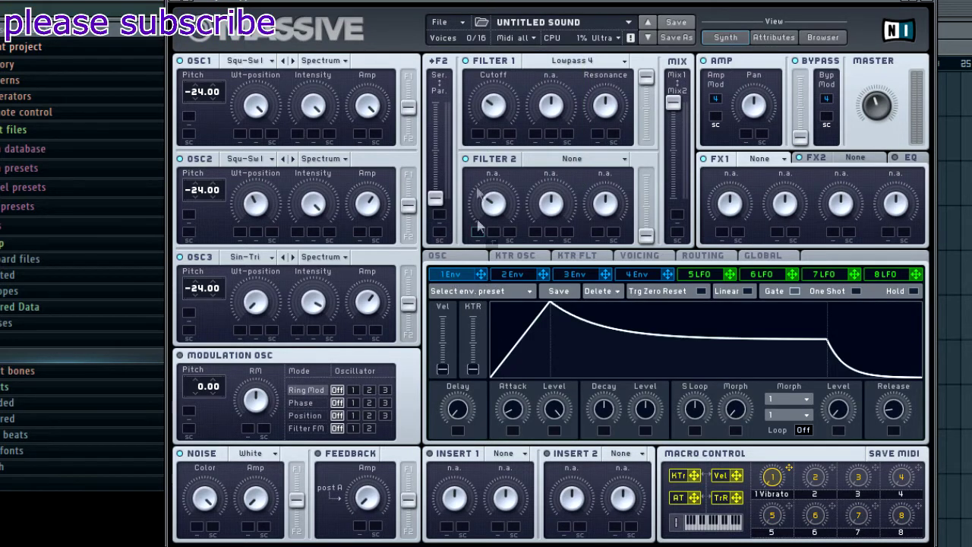
drag(479, 135, 495, 109)
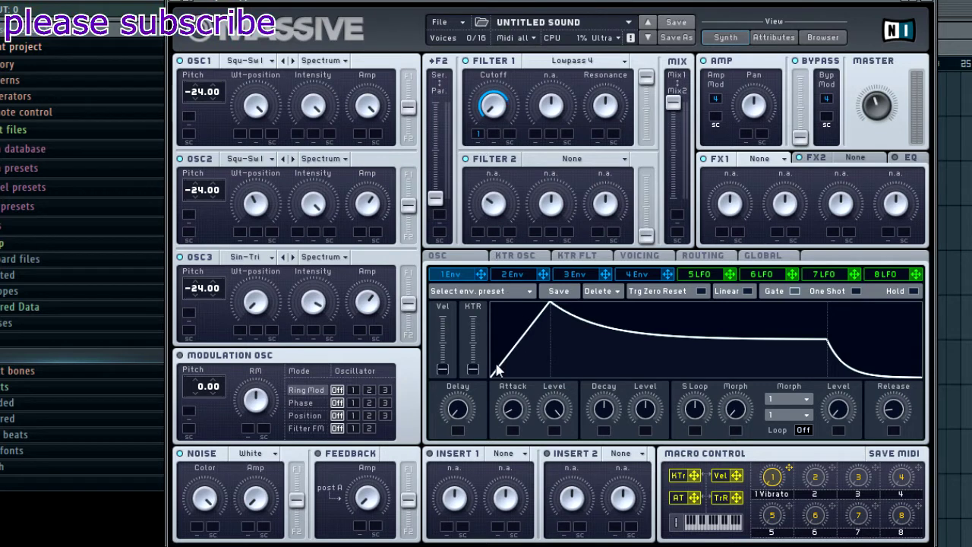
drag(509, 436, 509, 455)
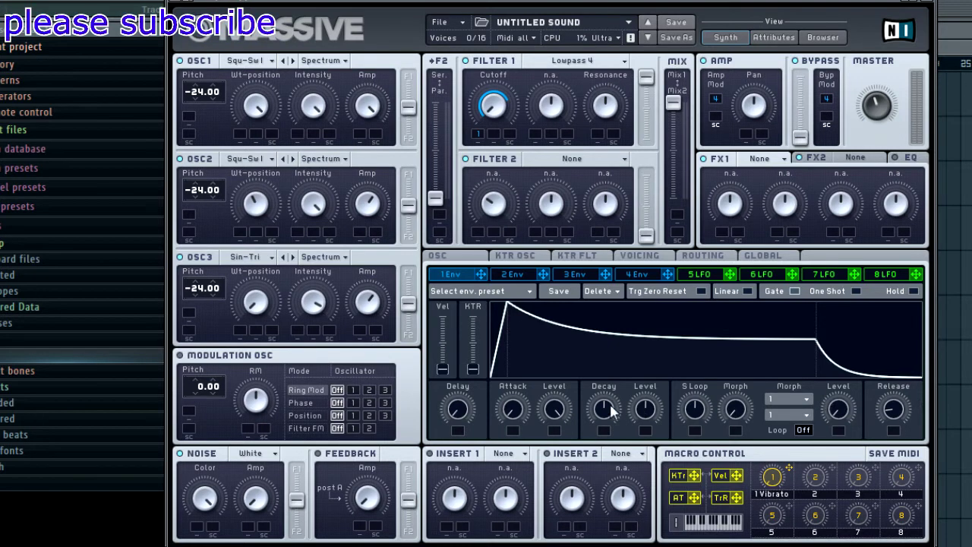
mouse_move(614, 410)
mouse_down()
mouse_move(611, 419)
mouse_move(644, 442)
mouse_up()
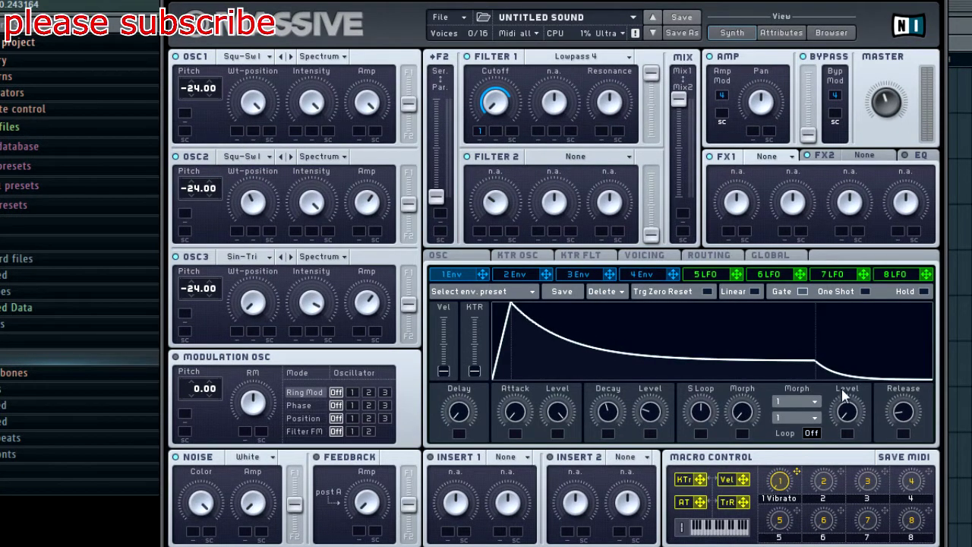
drag(899, 414, 922, 378)
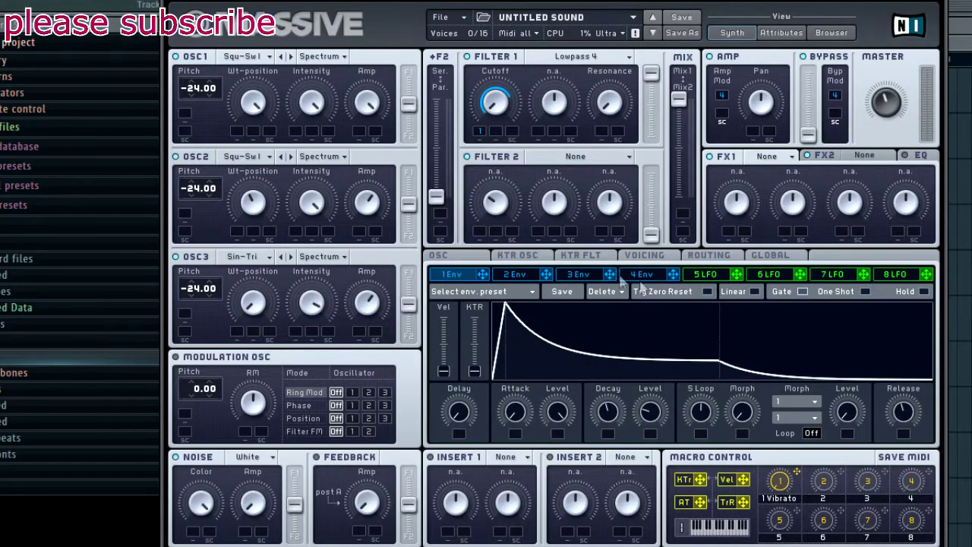
- Load a Bitcrusher into Insert 1, with envelope 2 on its dry/wet and envelope 3 on Crush
click(521, 276)
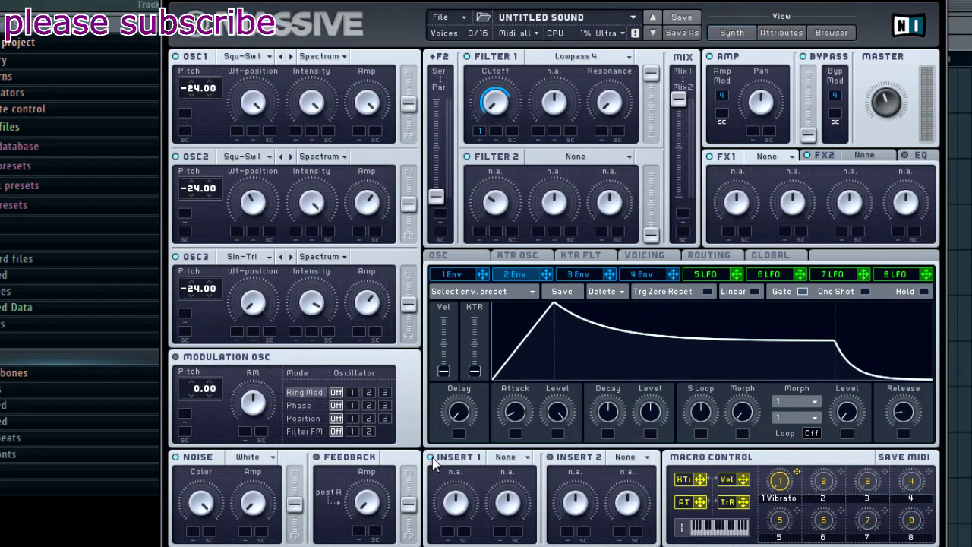
click(512, 459)
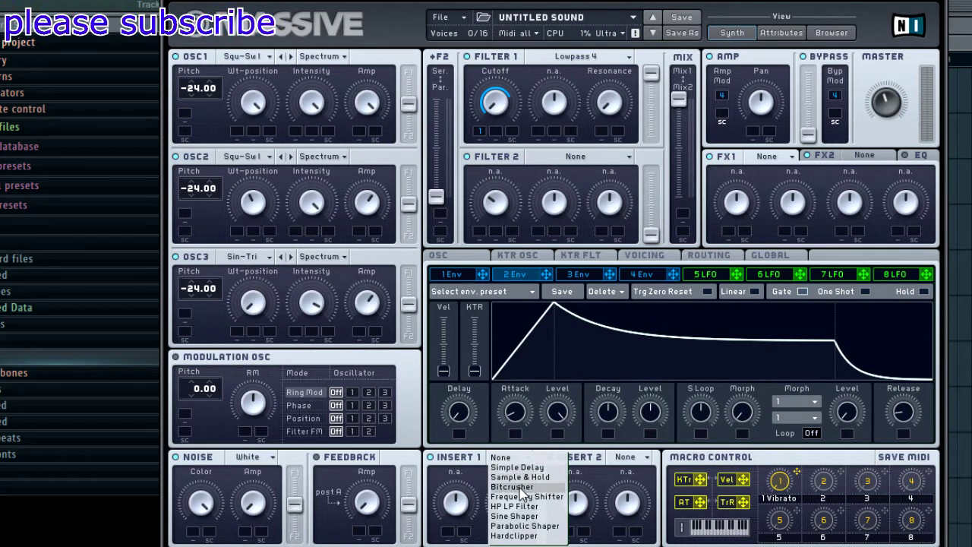
click(522, 488)
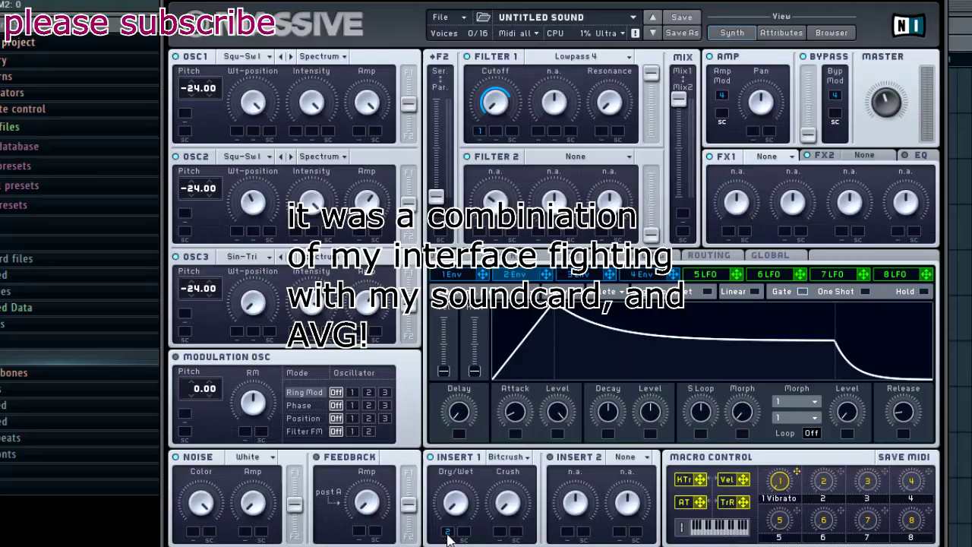
drag(448, 529, 448, 471)
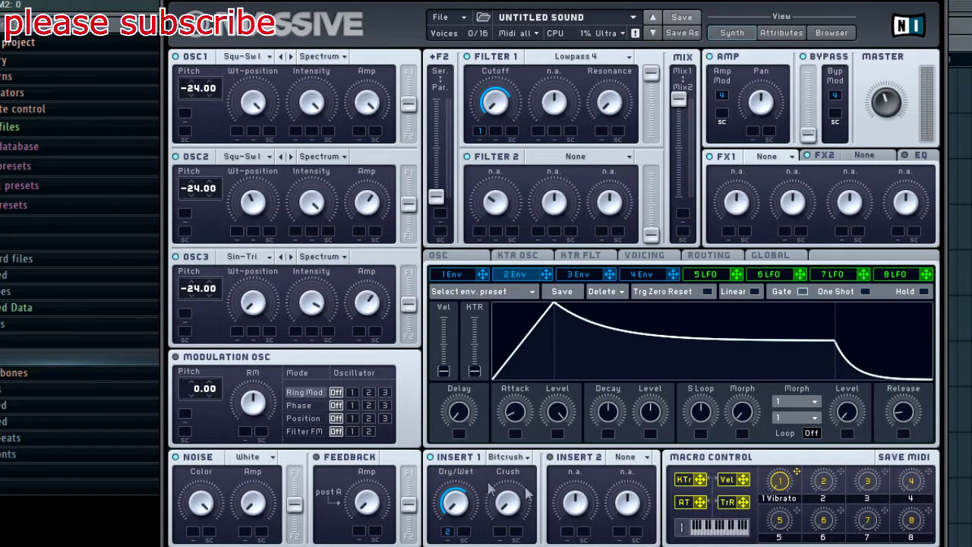
drag(609, 274, 499, 530)
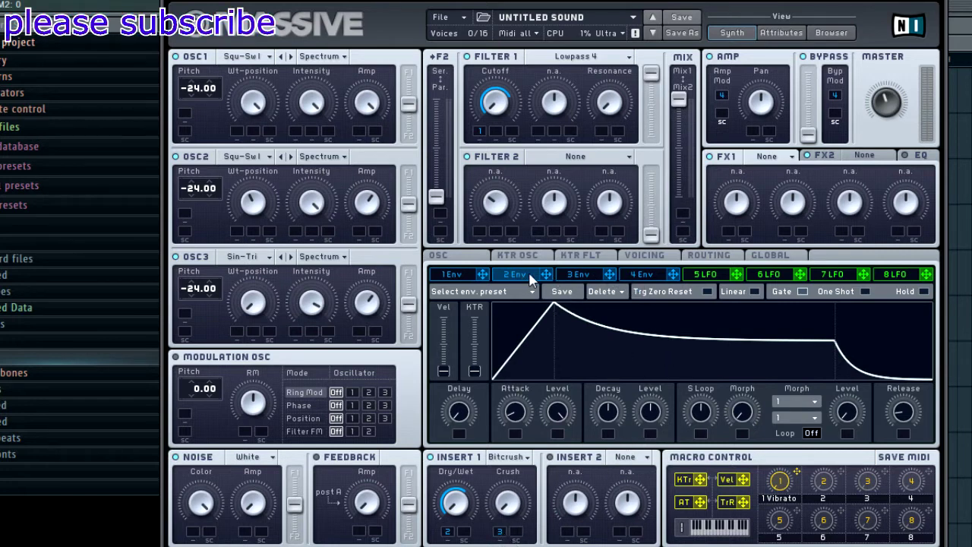
- Shape envelope 2 as a pluck: short attack, shorter decay and no sustain
drag(514, 412, 516, 418)
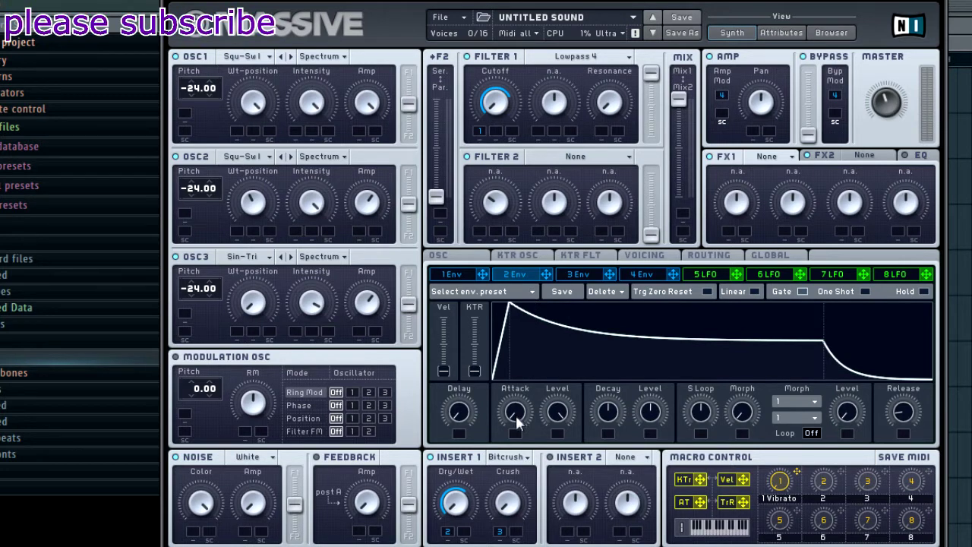
drag(517, 423, 513, 412)
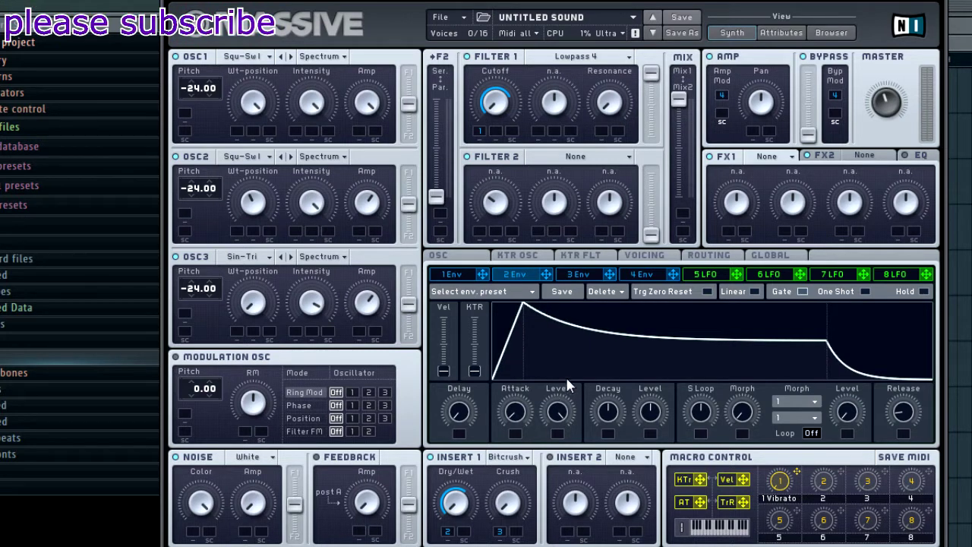
drag(612, 414, 615, 463)
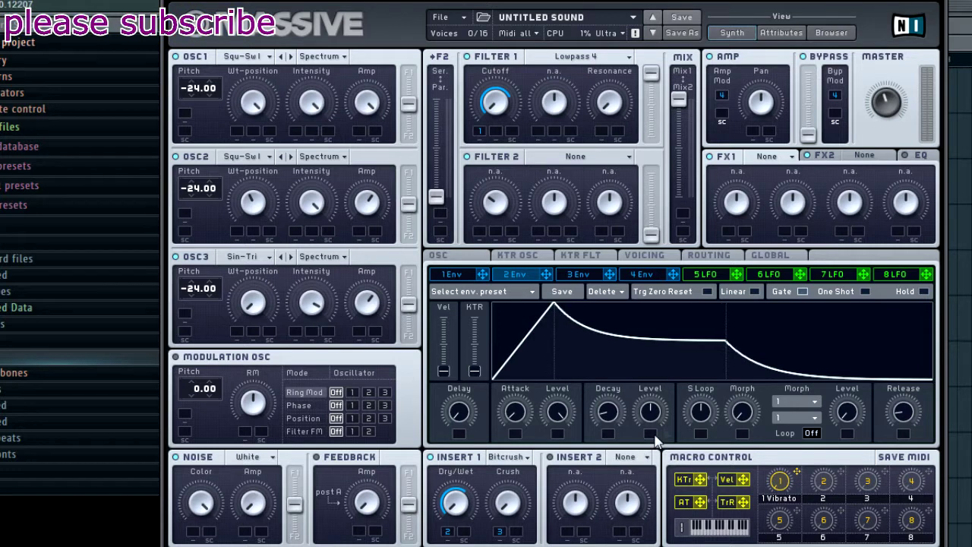
drag(615, 463, 659, 515)
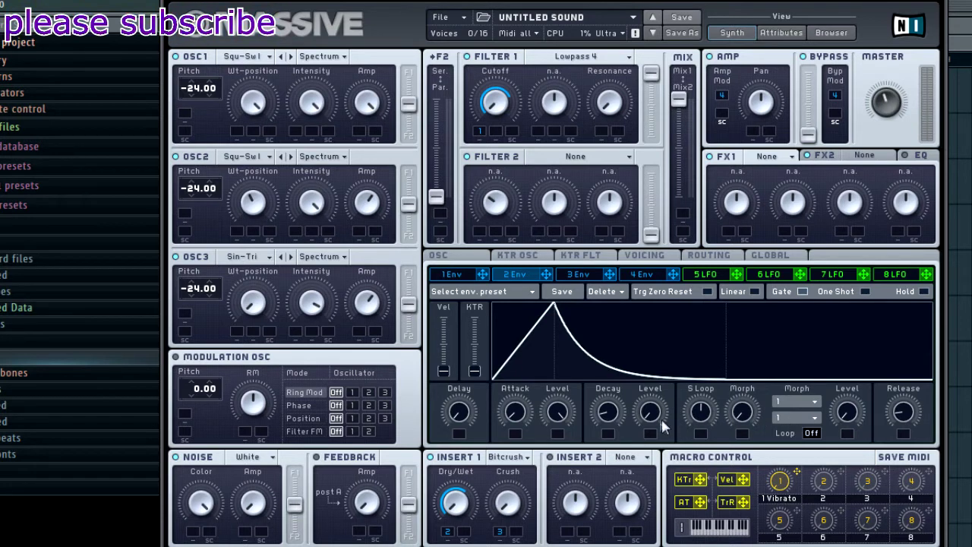
drag(513, 416, 516, 443)
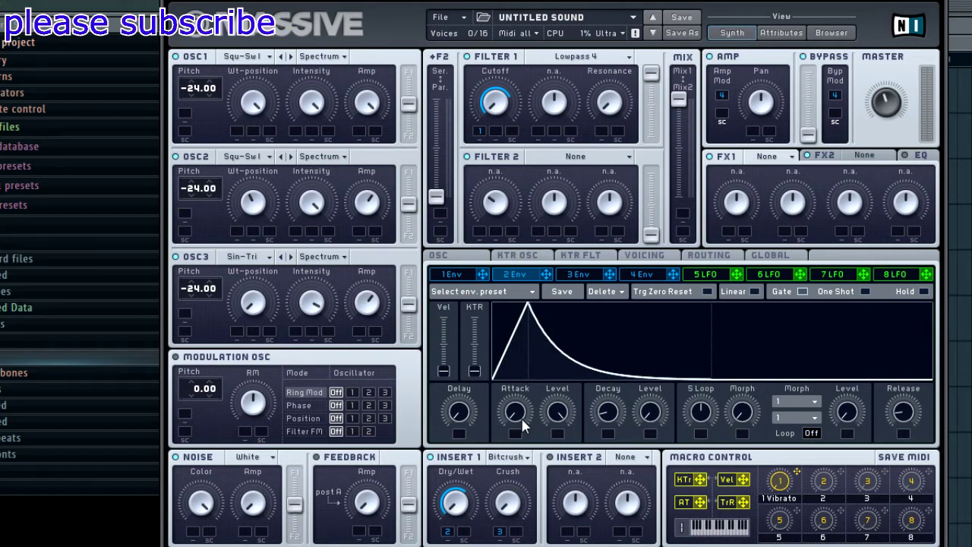
mouse_move(520, 426)
mouse_down()
mouse_move(513, 395)
mouse_move(515, 429)
mouse_up()
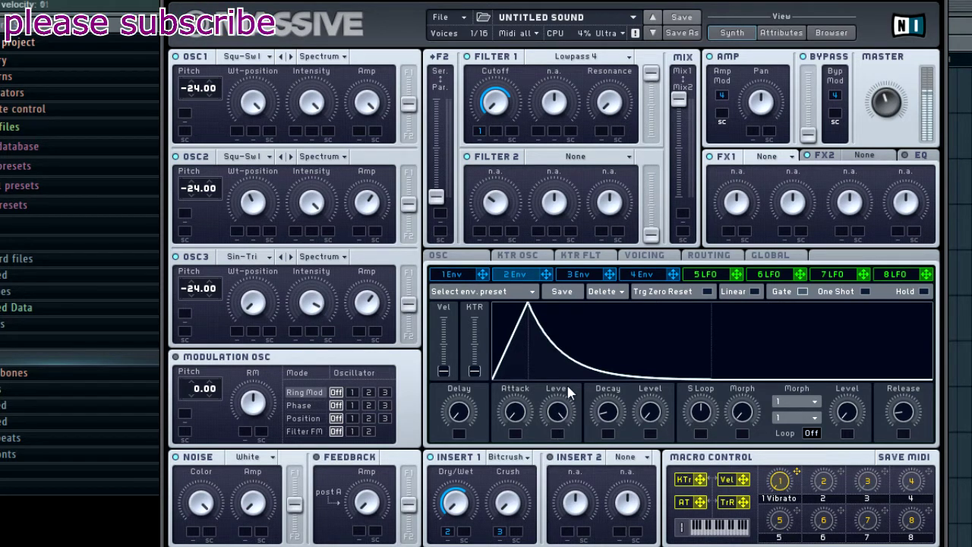
click(583, 275)
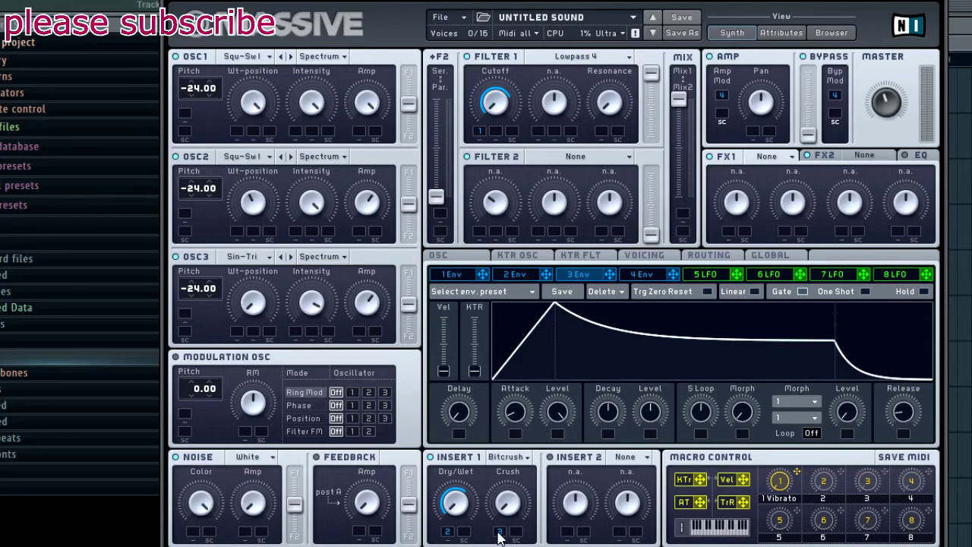
- Assign envelope 3 to the Bitcrusher Crush amount with a short attack and faster decay
drag(501, 537, 534, 237)
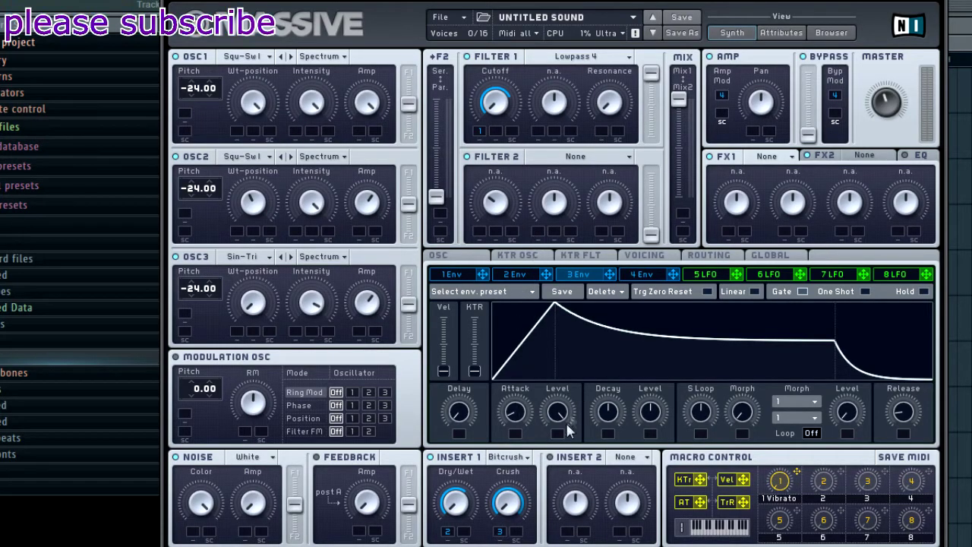
drag(512, 413, 512, 429)
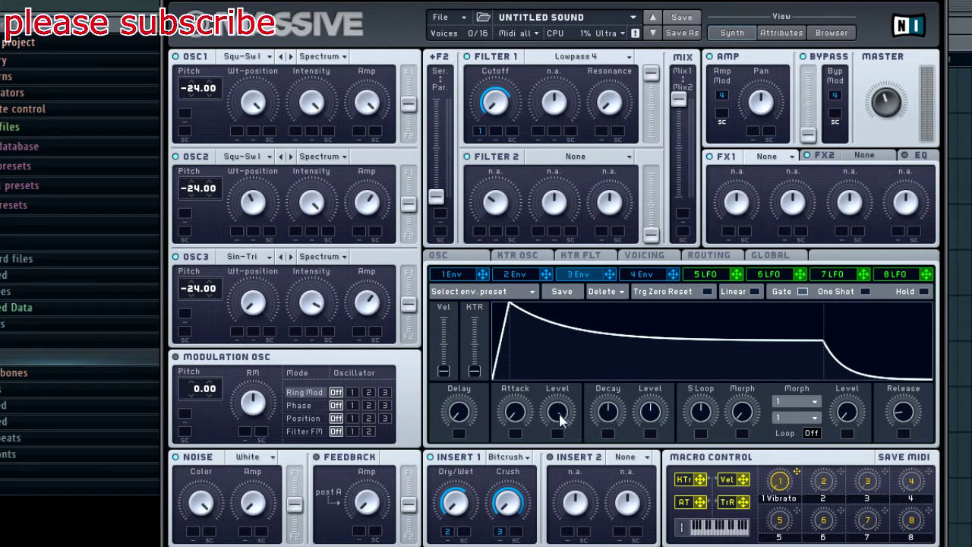
drag(616, 414, 647, 463)
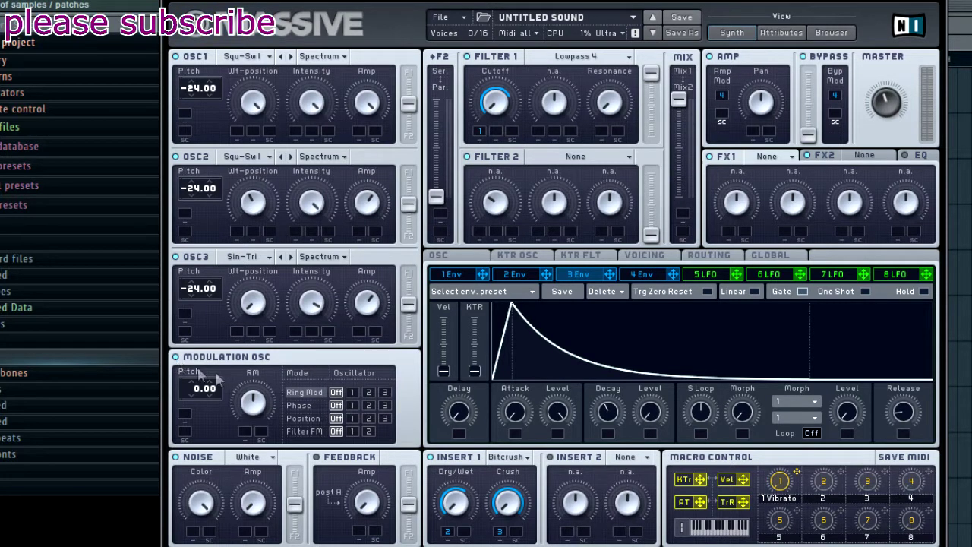
- Set Ring Mod to OSC3 and raise the Modulation OSC pitch to 12.00
click(385, 393)
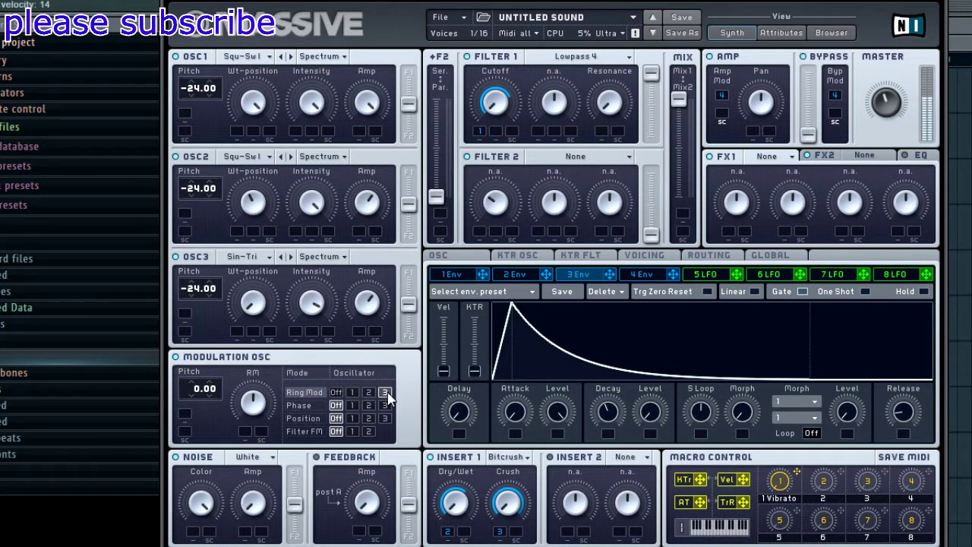
drag(196, 393, 202, 374)
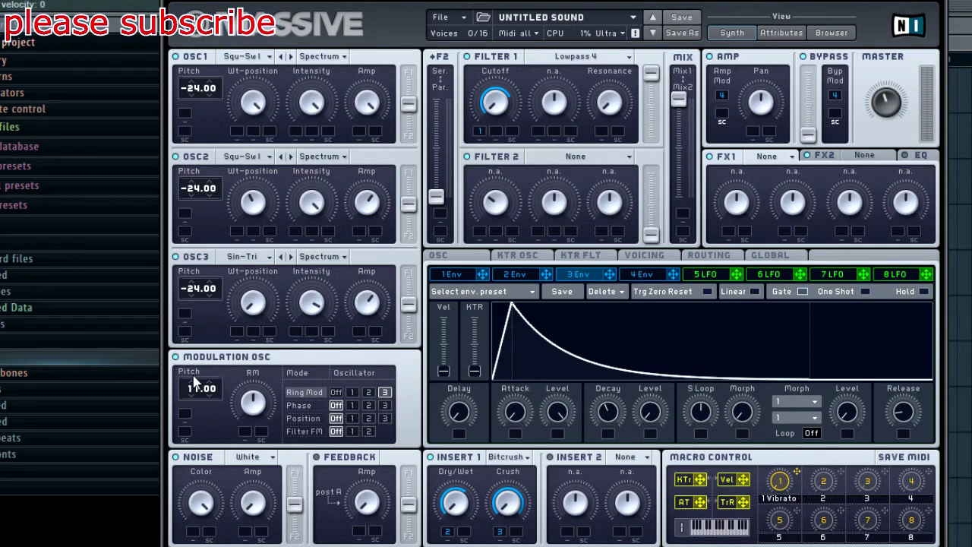
drag(196, 389, 198, 382)
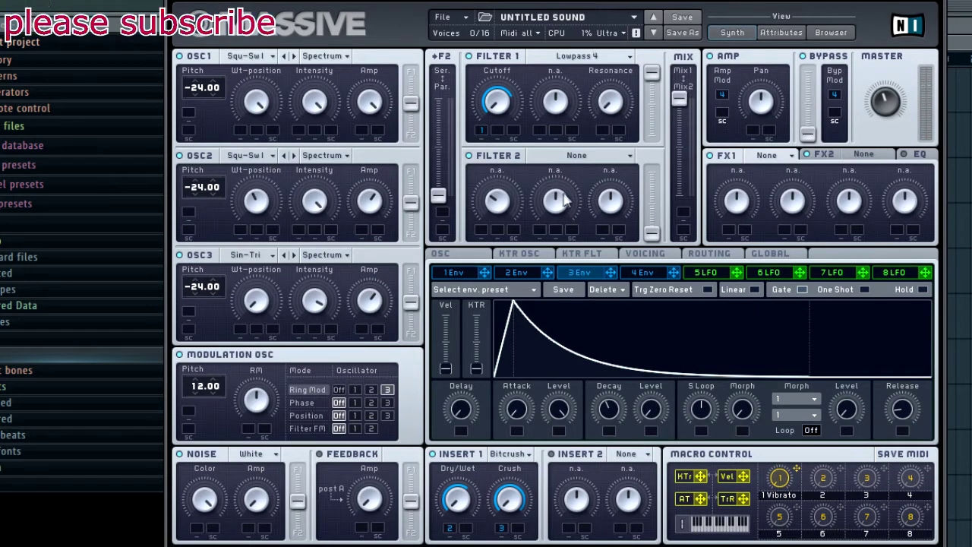
click(556, 157)
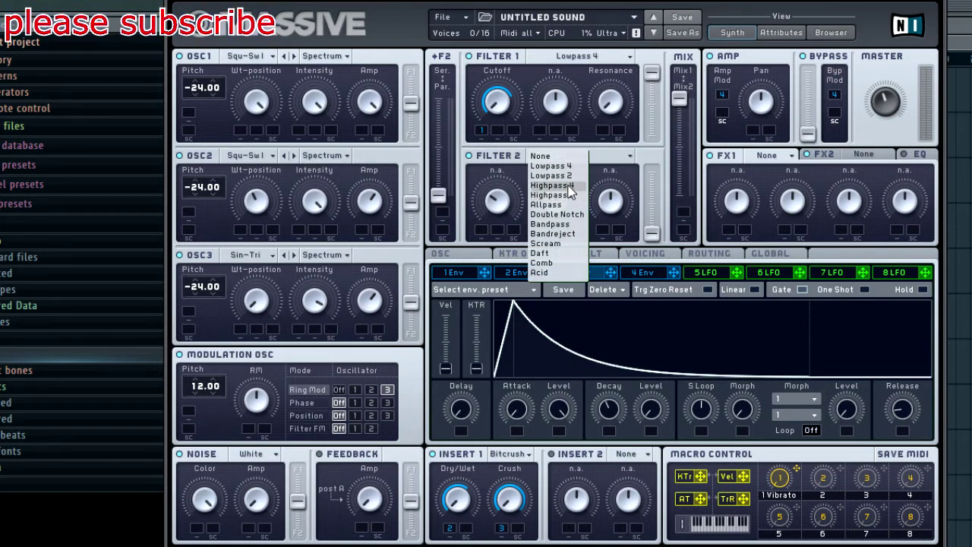
- Make Filter 2 a Highpass 4, raise its level, and route envelope 2 to the filter Mix
click(564, 185)
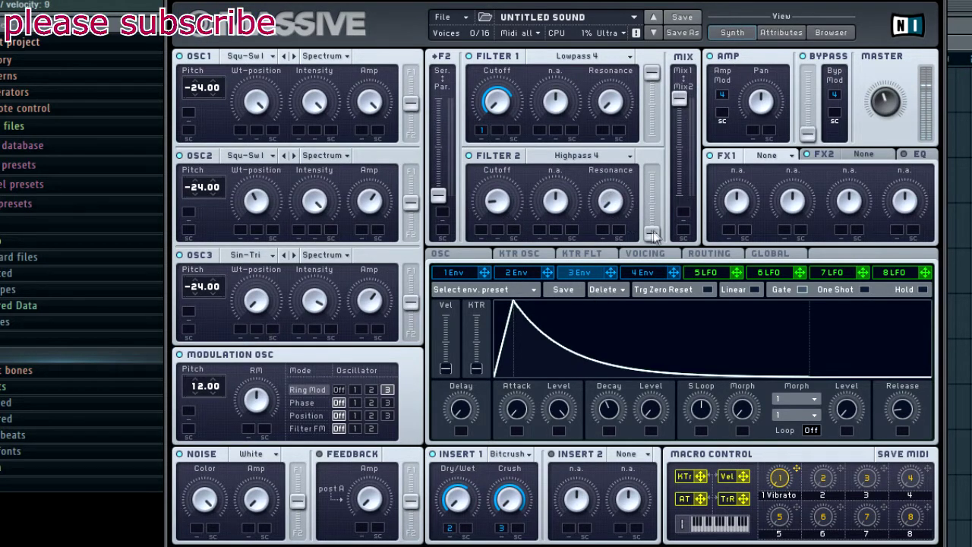
drag(651, 233, 649, 194)
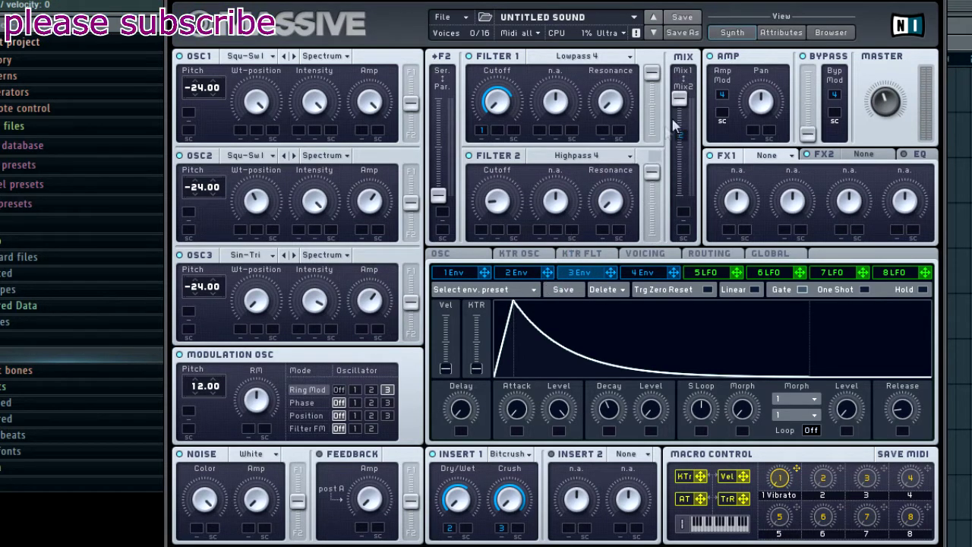
mouse_move(550, 272)
mouse_down()
mouse_move(703, 84)
mouse_move(681, 213)
mouse_up()
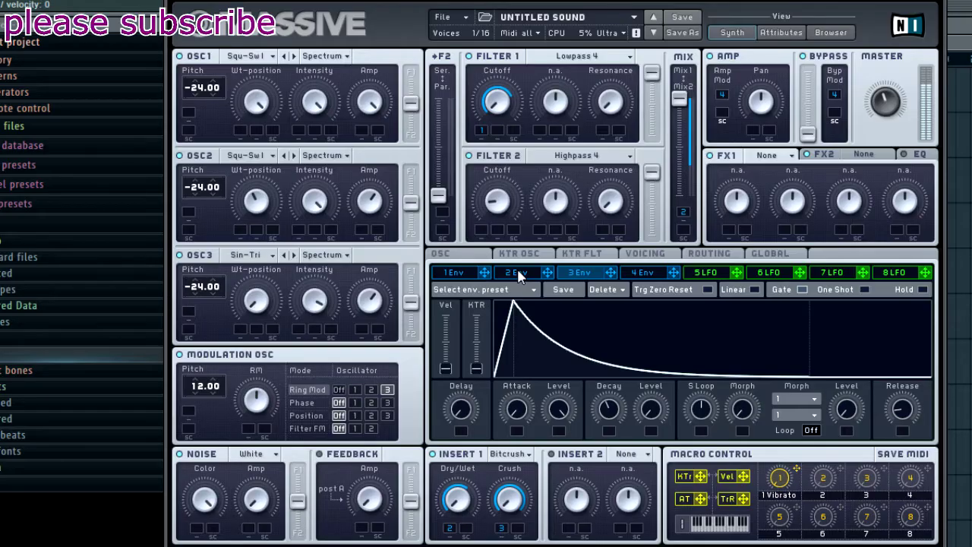
- Enable Restart via Gate and give Osc1 and Osc2 different start phase offsets
click(517, 272)
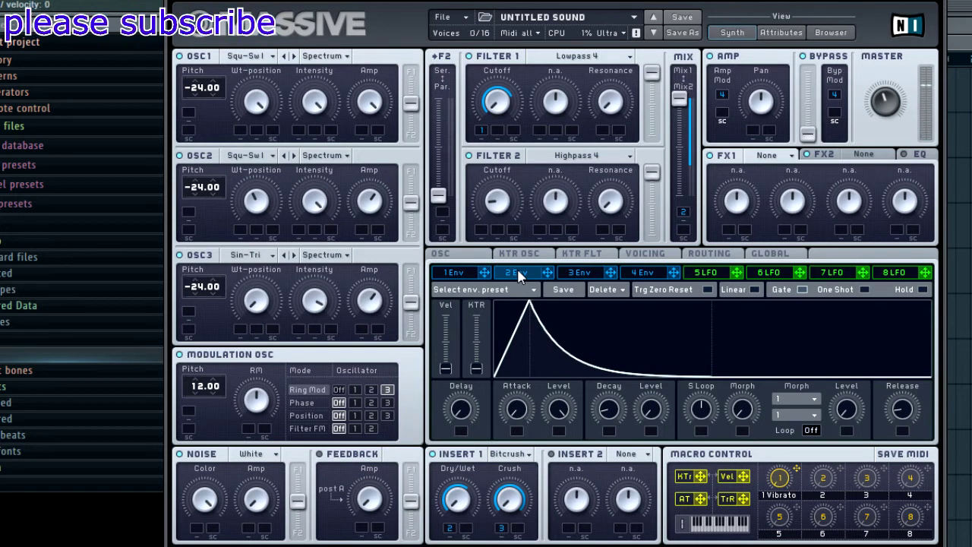
click(466, 253)
click(717, 323)
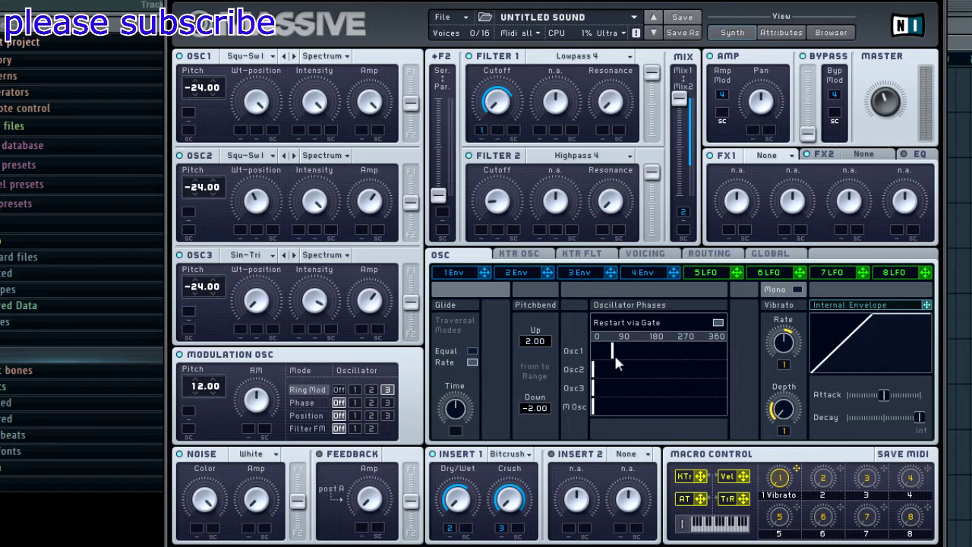
drag(615, 358, 616, 358)
click(632, 370)
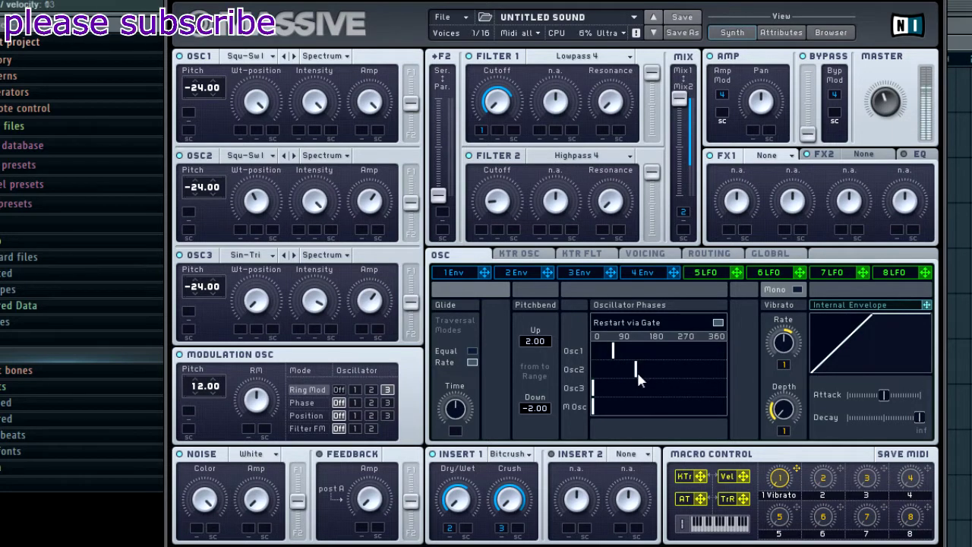
click(638, 370)
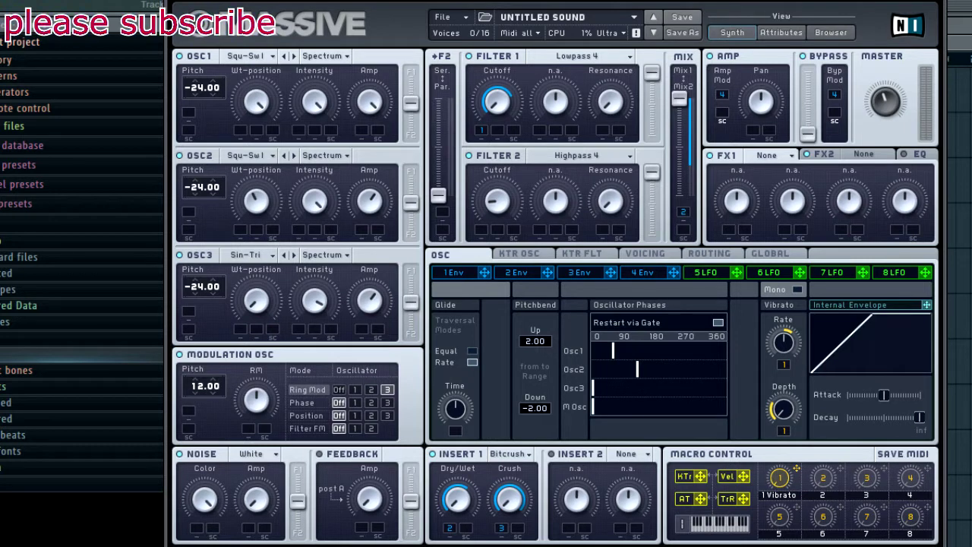
click(920, 154)
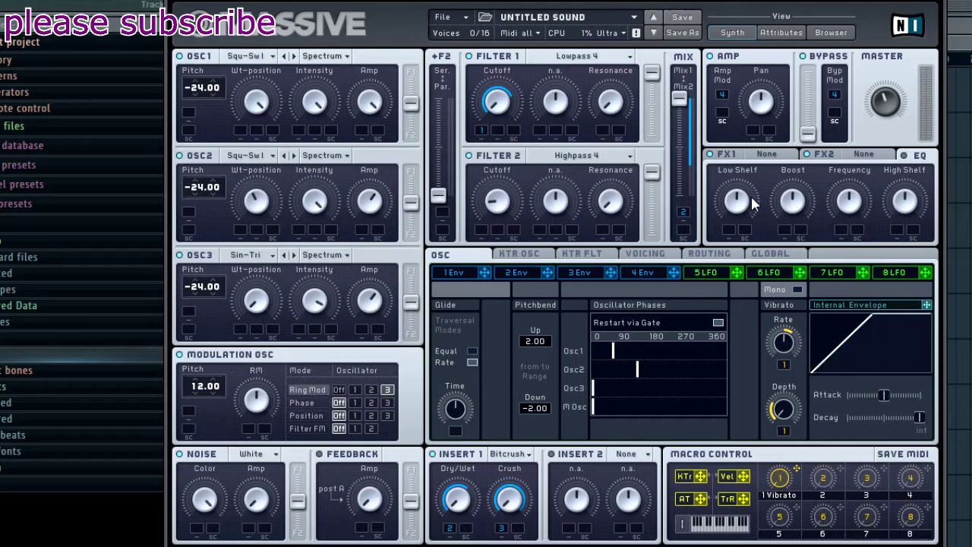
- Pull the EQ Low Shelf knob down to cut some bass
drag(751, 204, 733, 249)
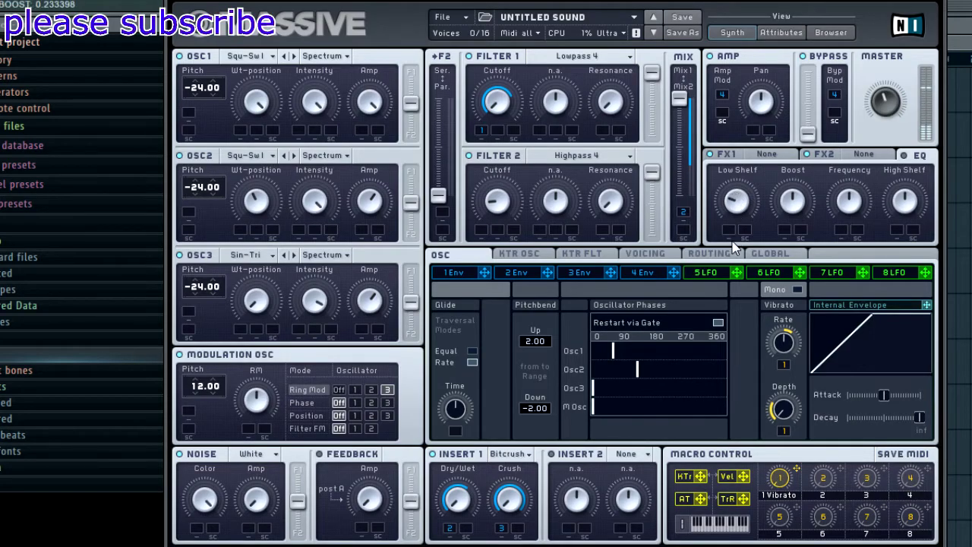